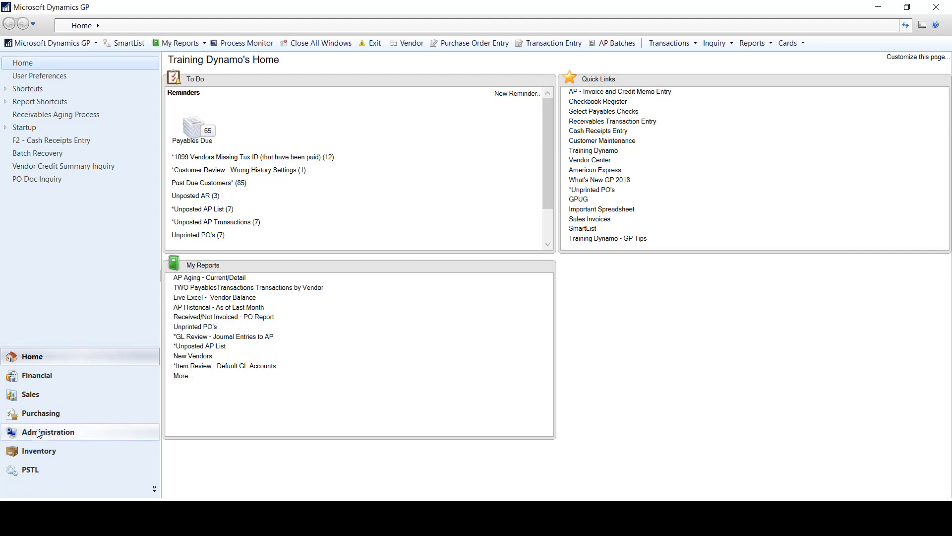
- Open the user security setup and load the second listed user's roles for the company Fabrikam, Inc
click(38, 431)
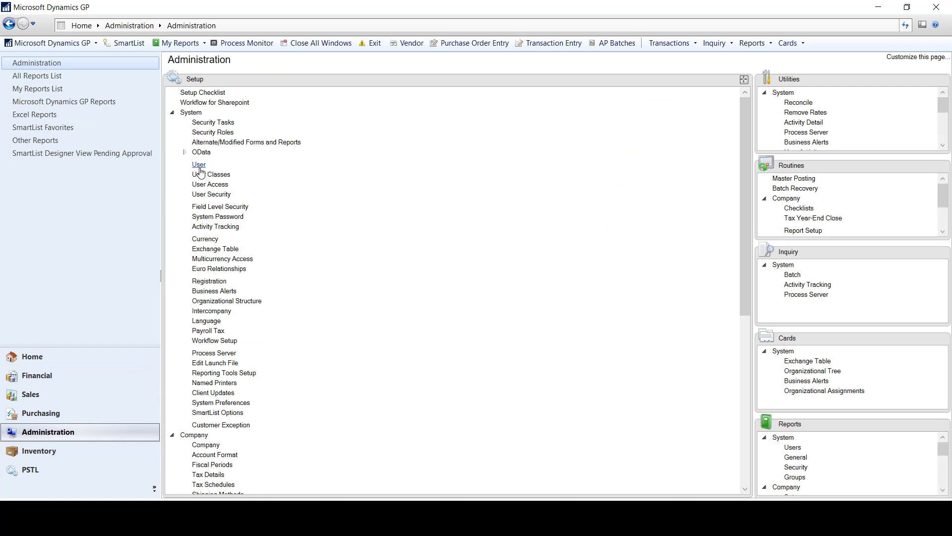
click(211, 195)
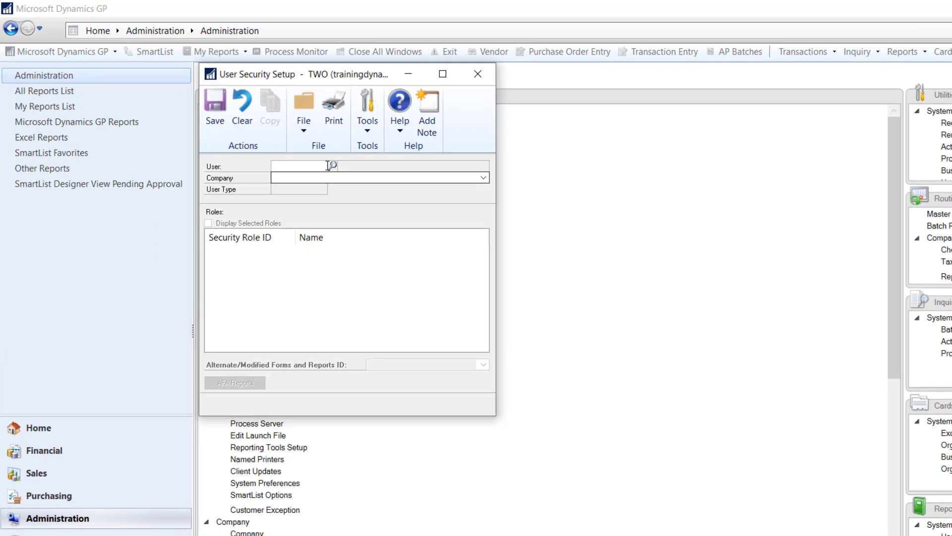
click(331, 165)
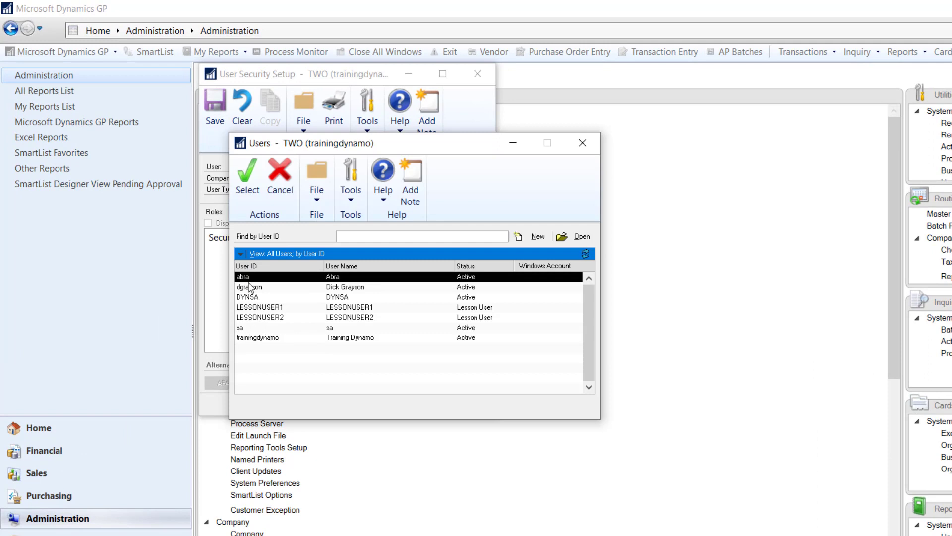
click(250, 287)
click(253, 180)
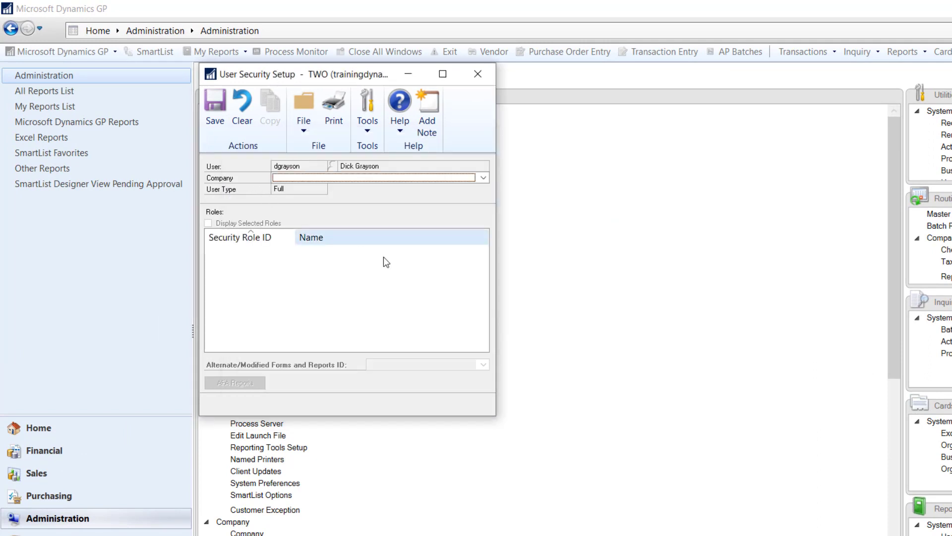
click(329, 177)
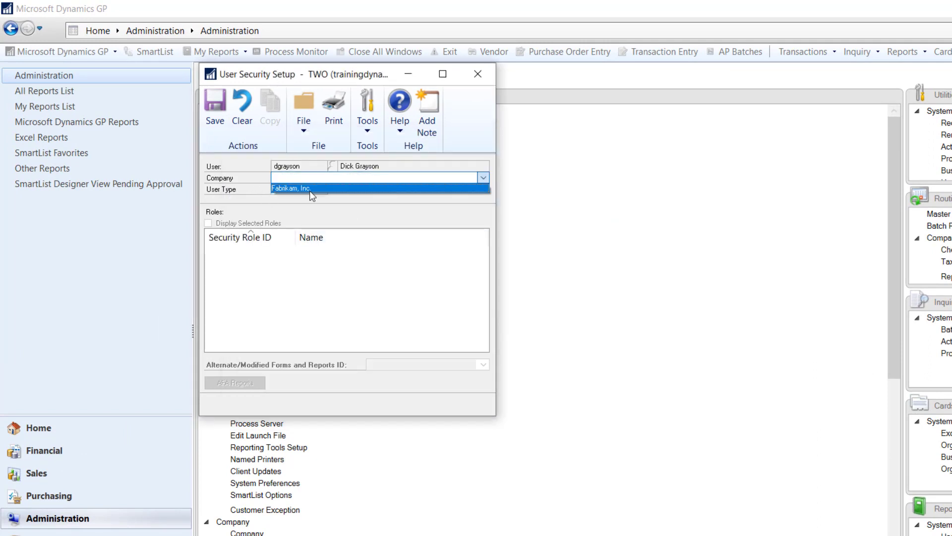
click(310, 189)
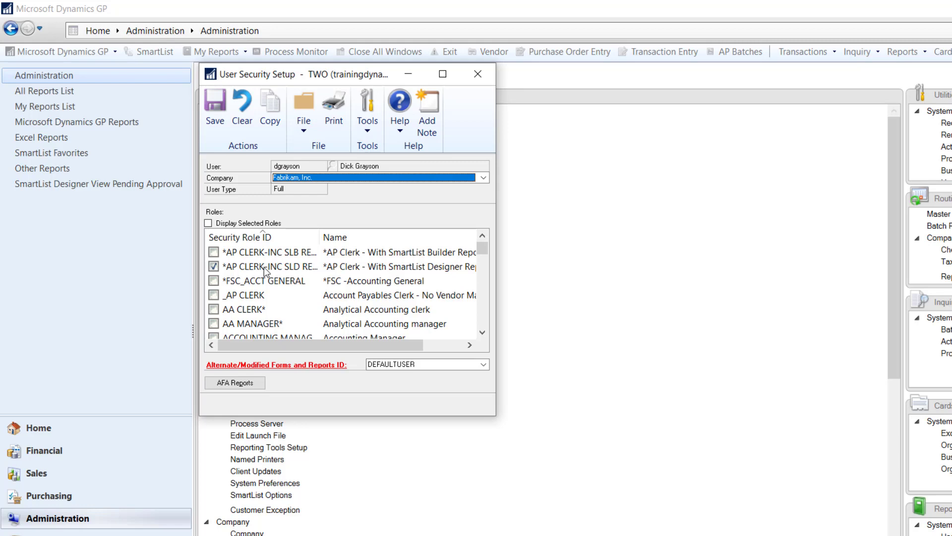
- Open the *AP CLERK-INC SLD REPORTS role and remove the _SLD_AR REPORTS task from it
double_click(237, 267)
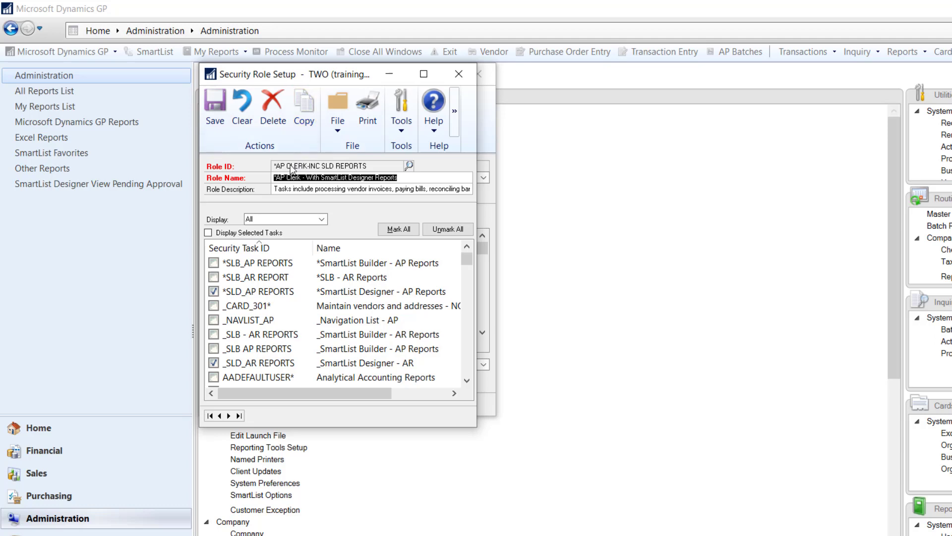
scroll(318, 330, down, 6)
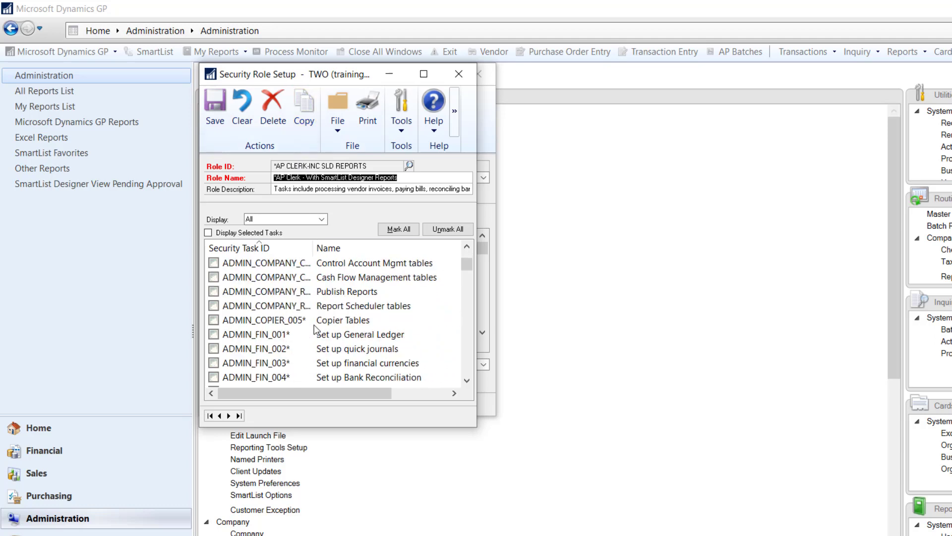
scroll(317, 329, up, 6)
click(413, 161)
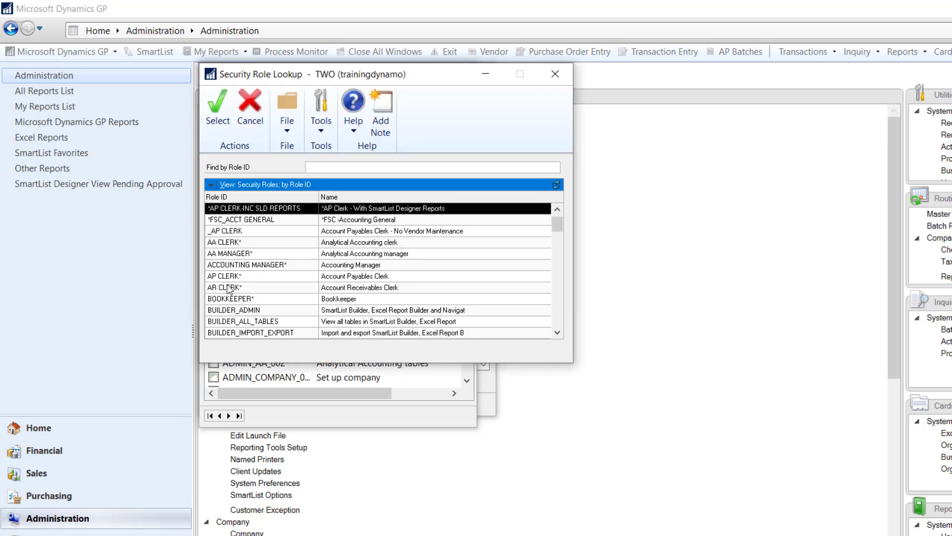
click(219, 105)
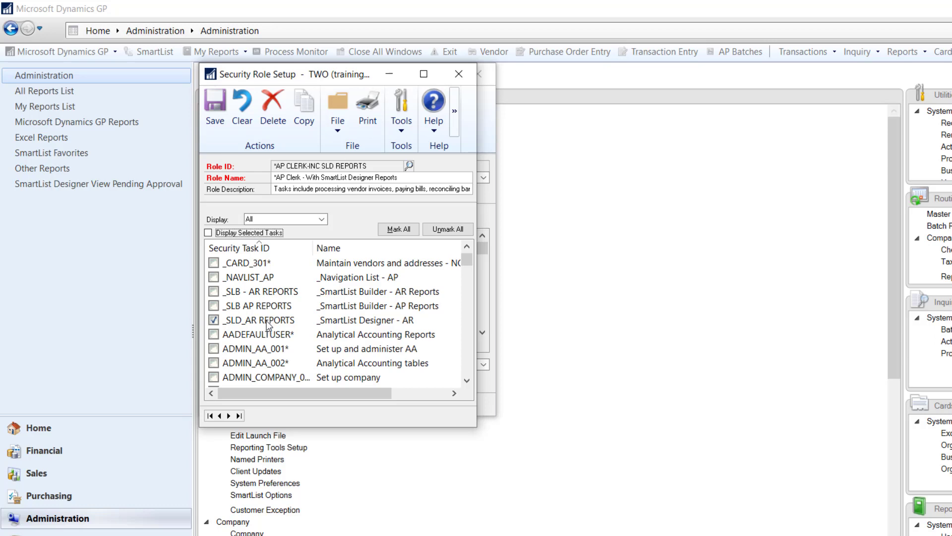
click(216, 321)
- Open the security task setup from the _SLD_AR REPORTS task and start a new task with the ID _SLD_AP REPORTS
double_click(245, 320)
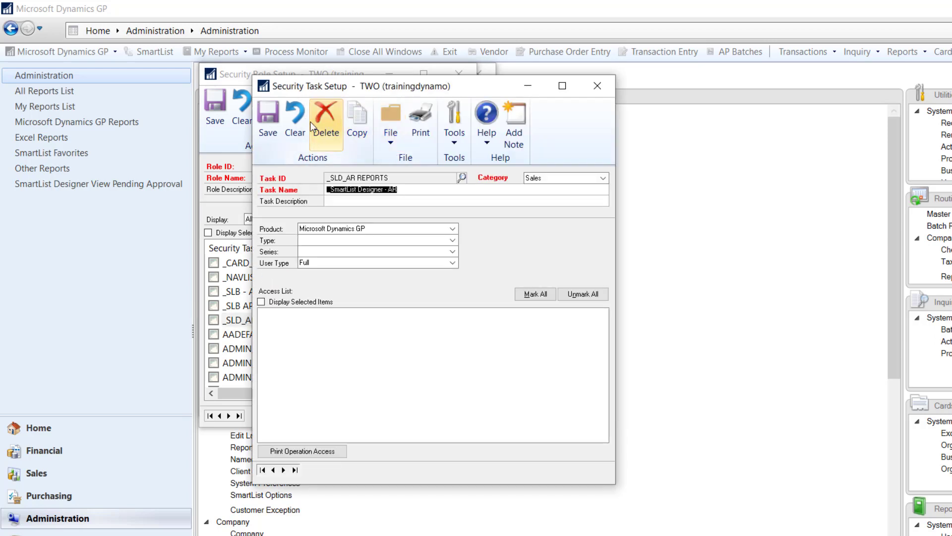
click(301, 124)
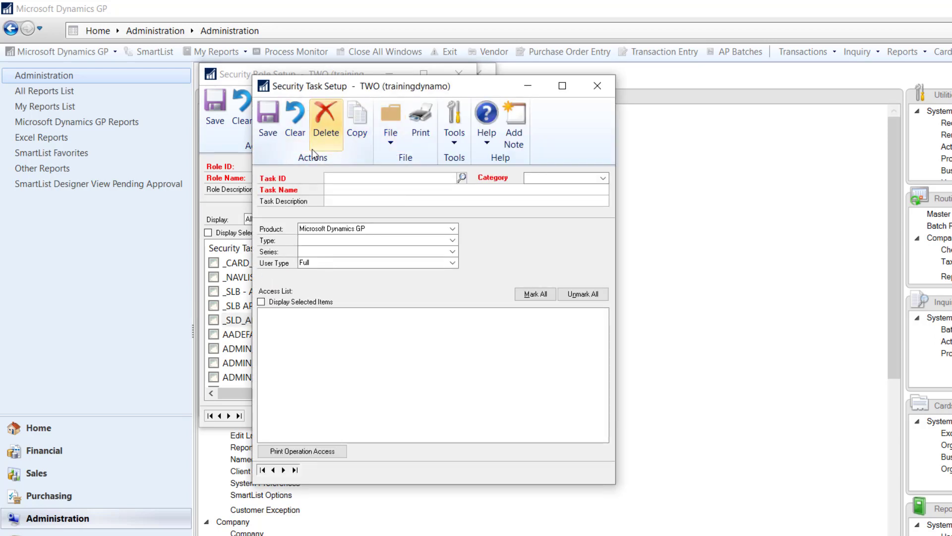
text(_)
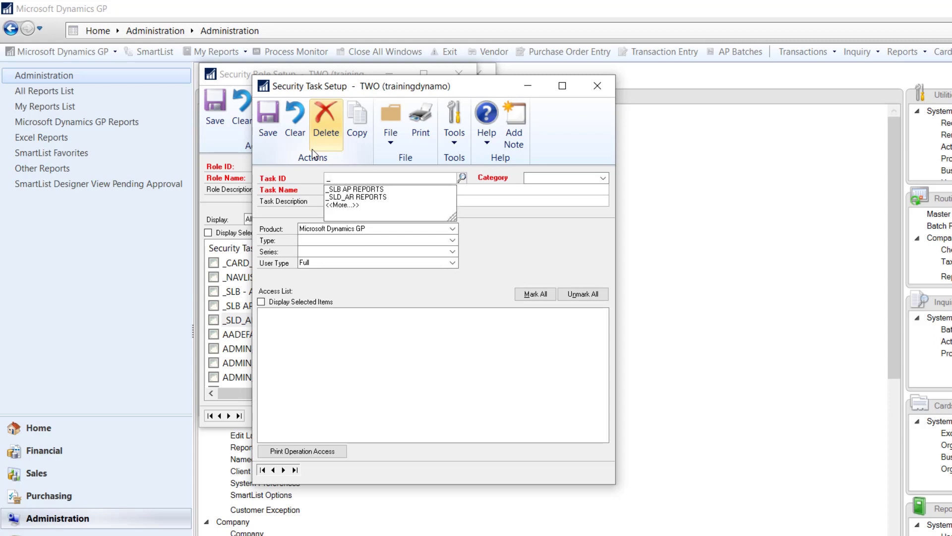
key(Down)
key(Down)
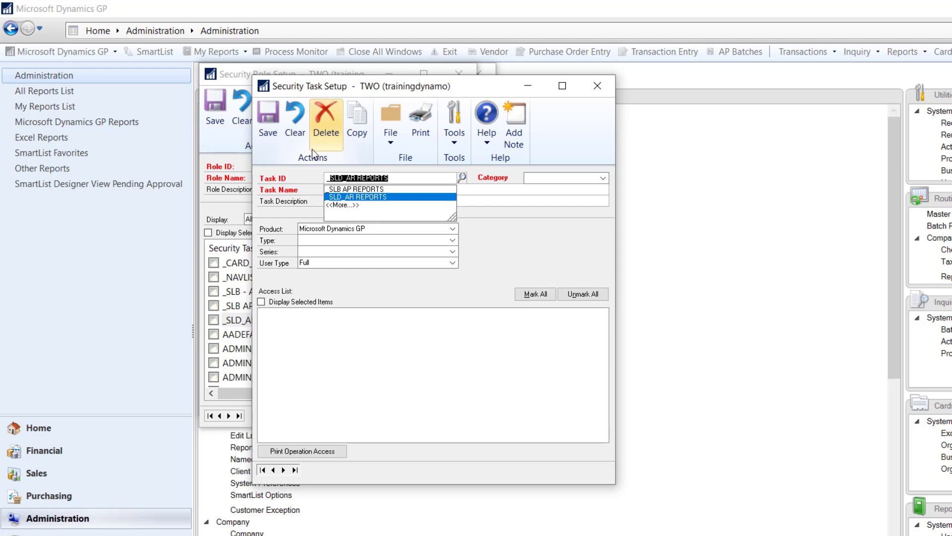
key(End)
key(Left)
key(Left)
key(Left)
key(Left)
key(Left)
key(Left)
key(Left)
key(Left)
key(BackSpace)
text(P)
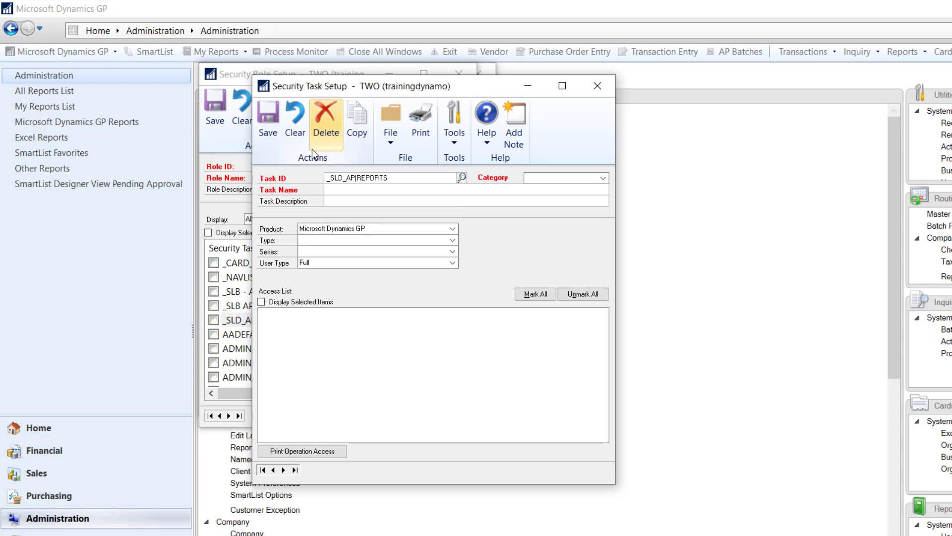
key(Tab)
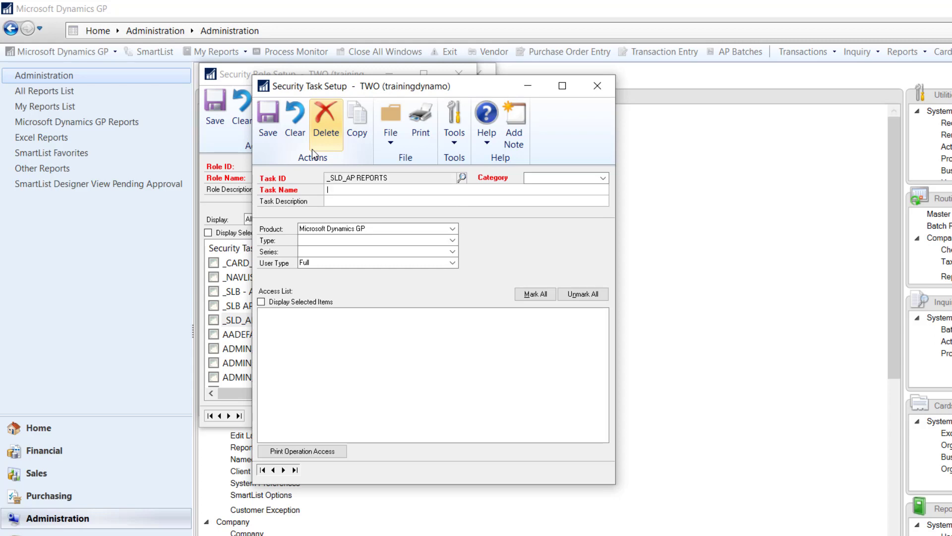
- Enter "_SmartList Designer AP Reports" as both the task name and the task description
text(_)
text(A)
text(SmartList Des)
text(igner A)
text(P Reports)
key(ctrl+a)
key(ctrl+c)
key(Tab)
key(ctrl+v)
key(Tab)
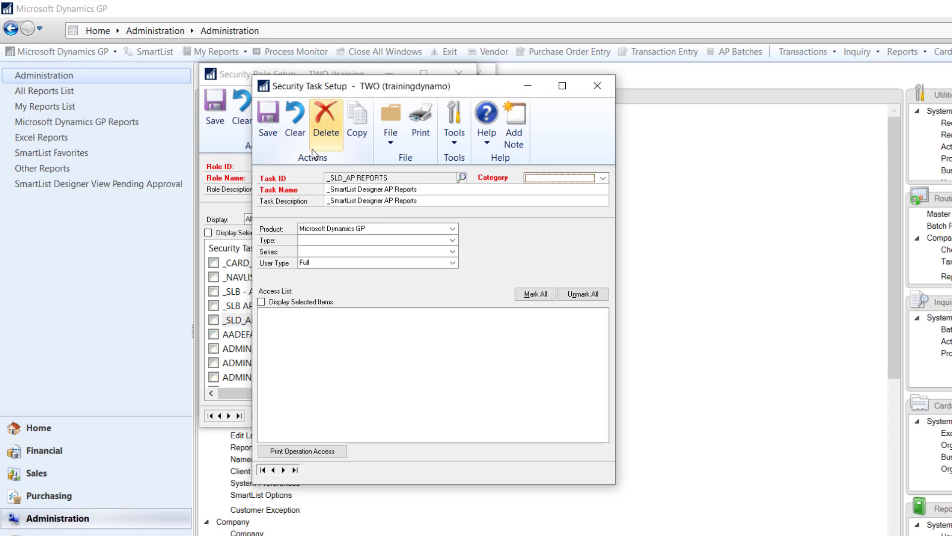
- Set the task's category to Purchasing, product to SmartList, type to SmartList Object and series to SmartList Objects
key(p)
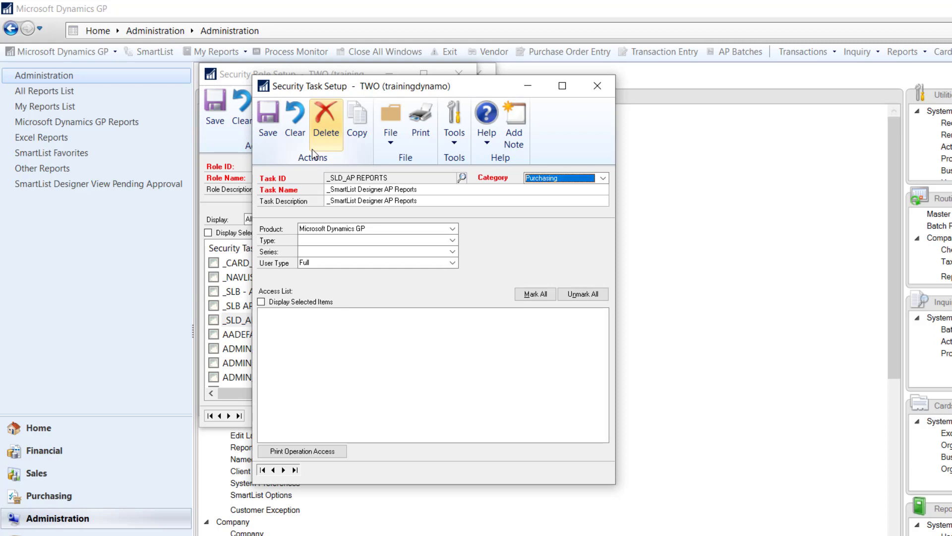
key(Tab)
key(s)
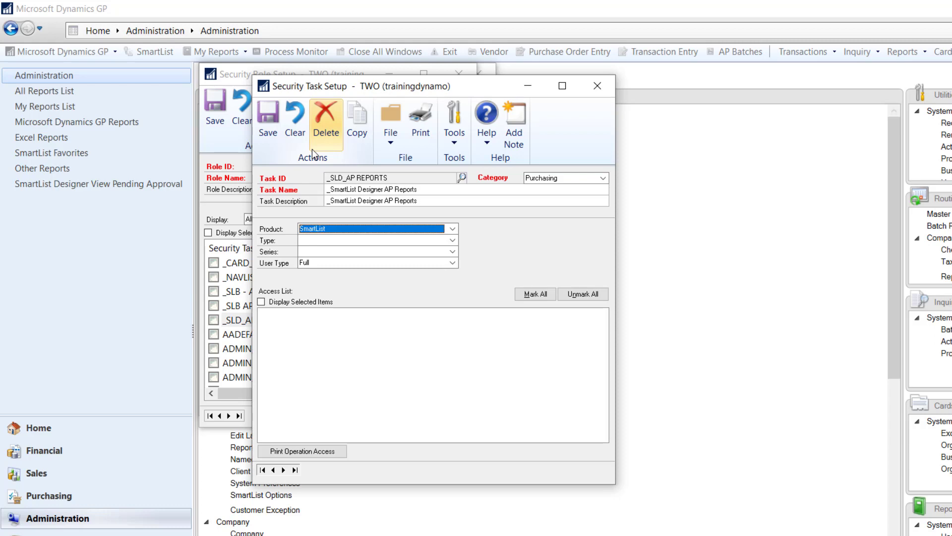
key(Tab)
key(s)
key(s)
key(Tab)
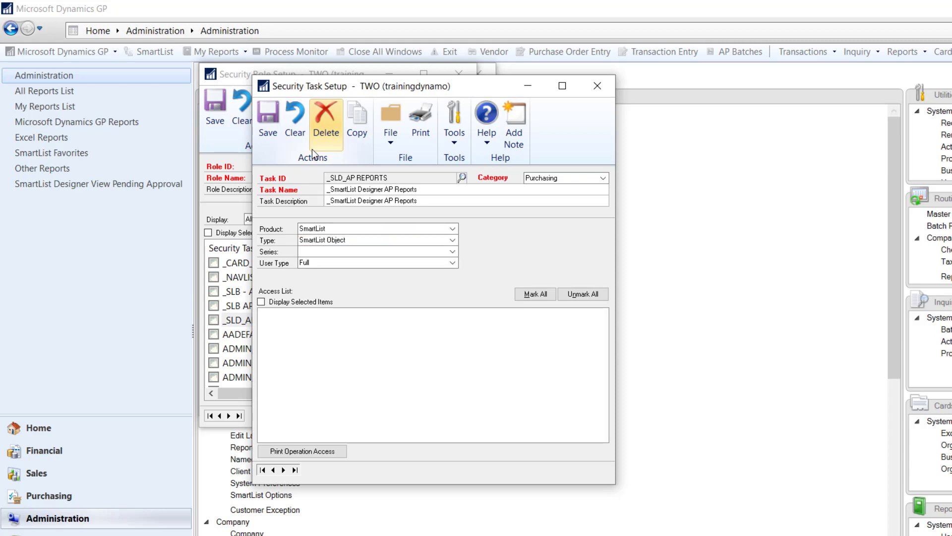
key(s)
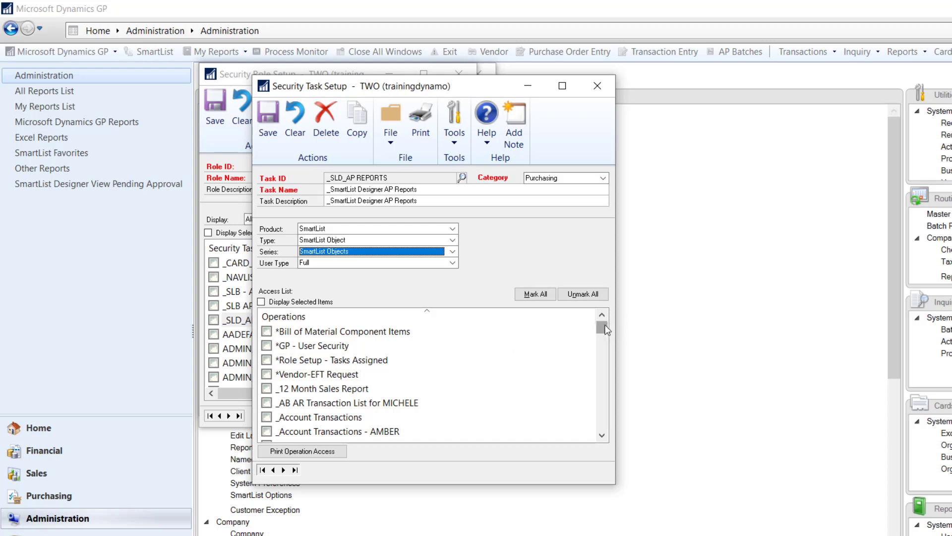
- Grant the task access to *Vendor-EFT Request and _AP Distrbutions-SLD, save it and close the task setup
click(268, 375)
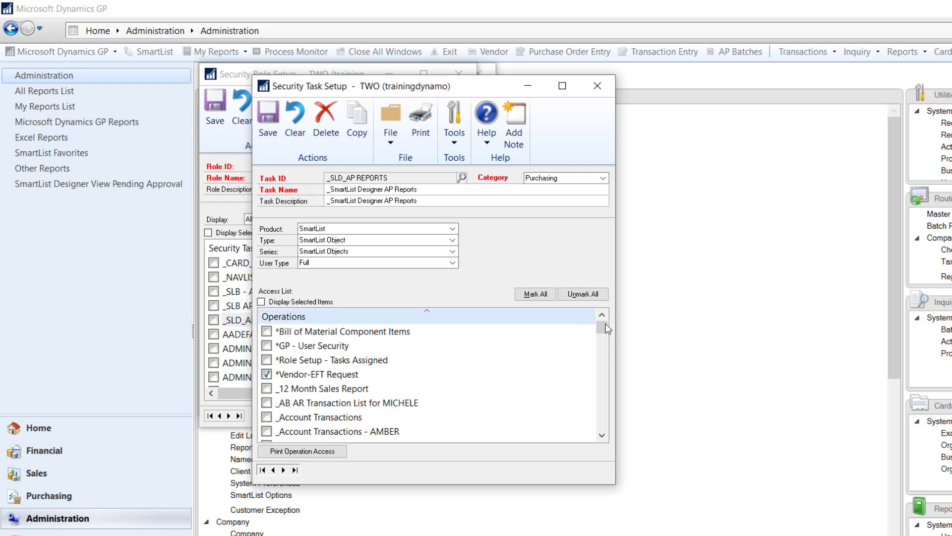
drag(605, 329, 605, 337)
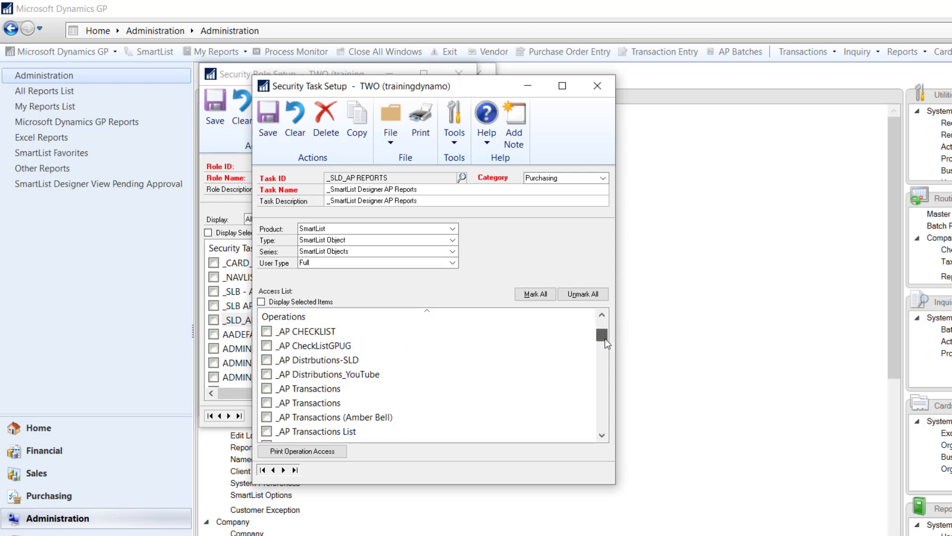
click(267, 360)
click(276, 110)
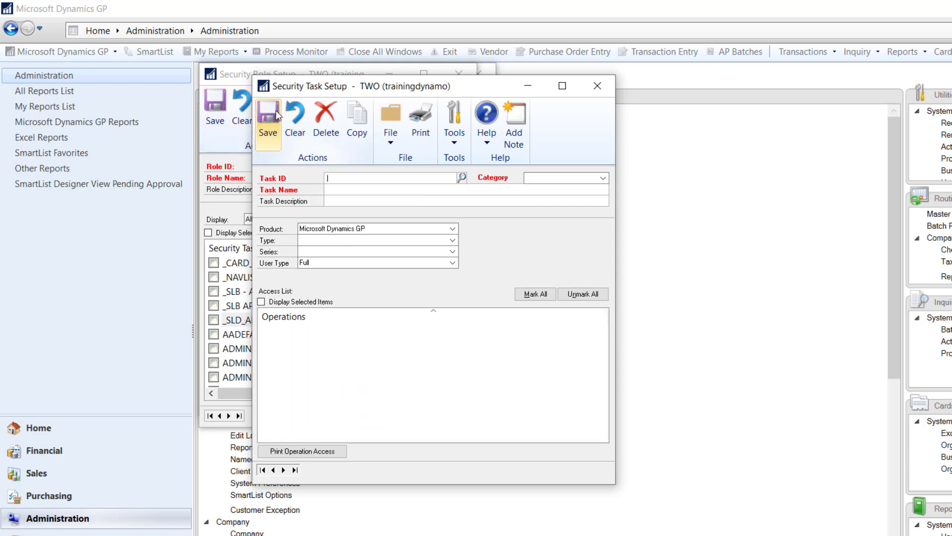
click(597, 86)
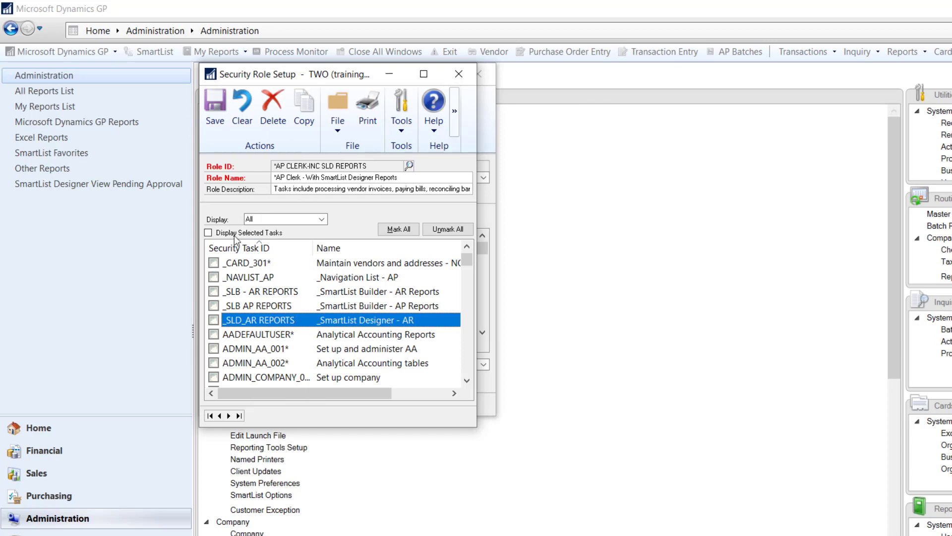
- Save the *AP CLERK-INC SLD REPORTS role and reopen it to review its assigned tasks
click(218, 127)
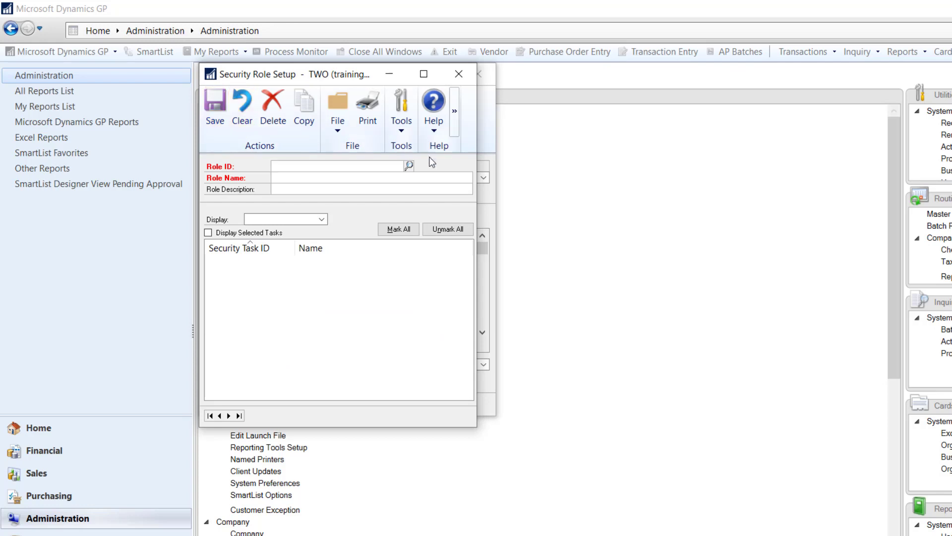
click(410, 166)
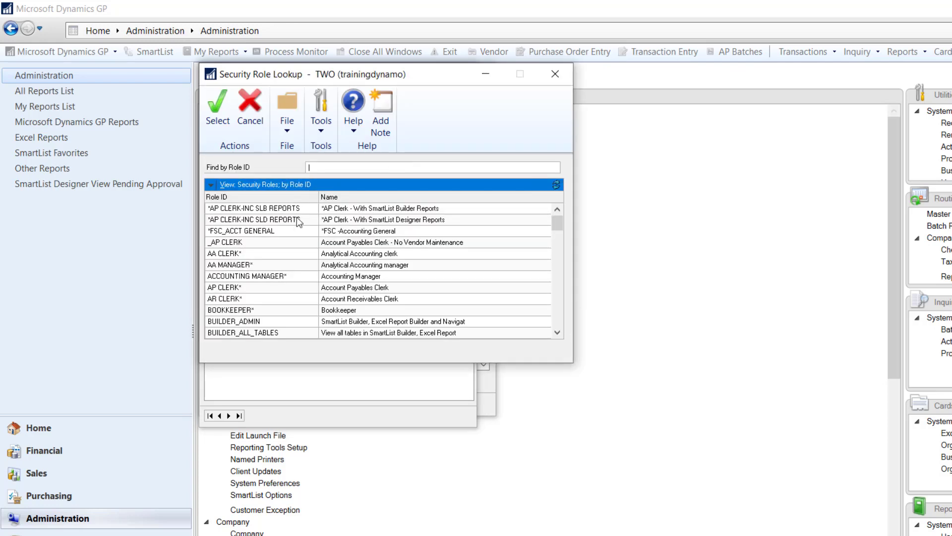
double_click(272, 220)
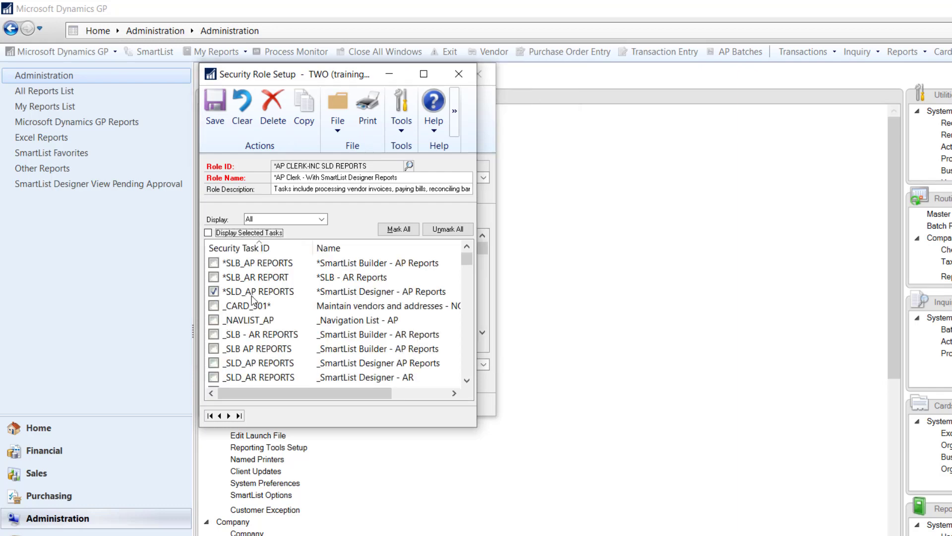
click(213, 116)
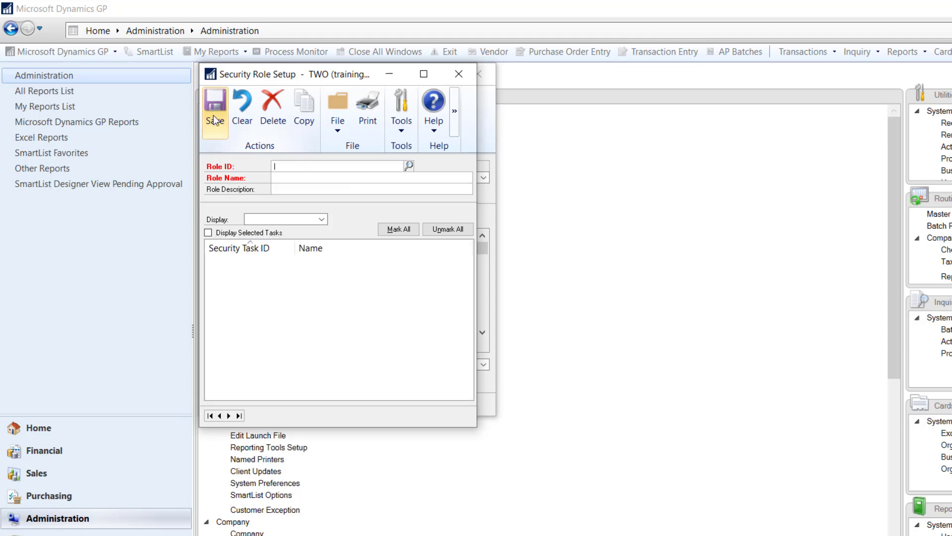
click(461, 73)
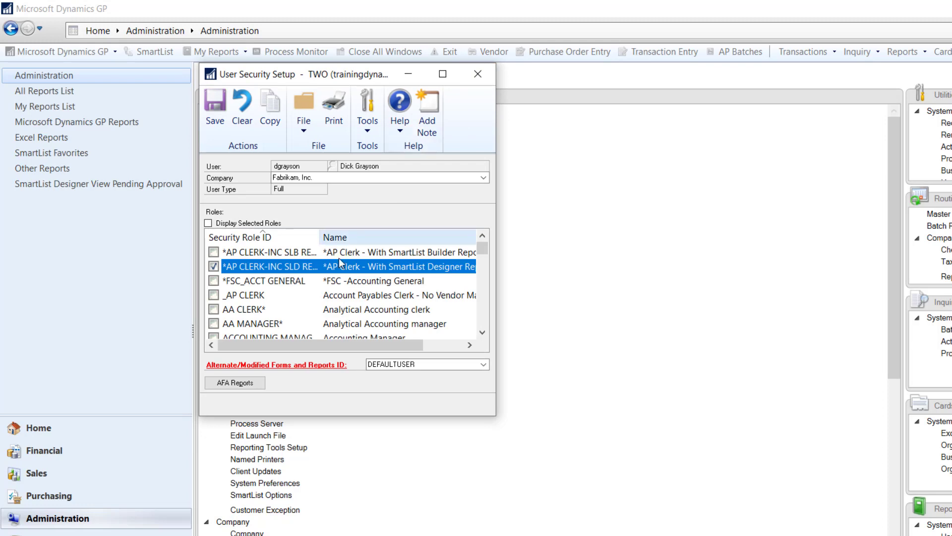
double_click(327, 272)
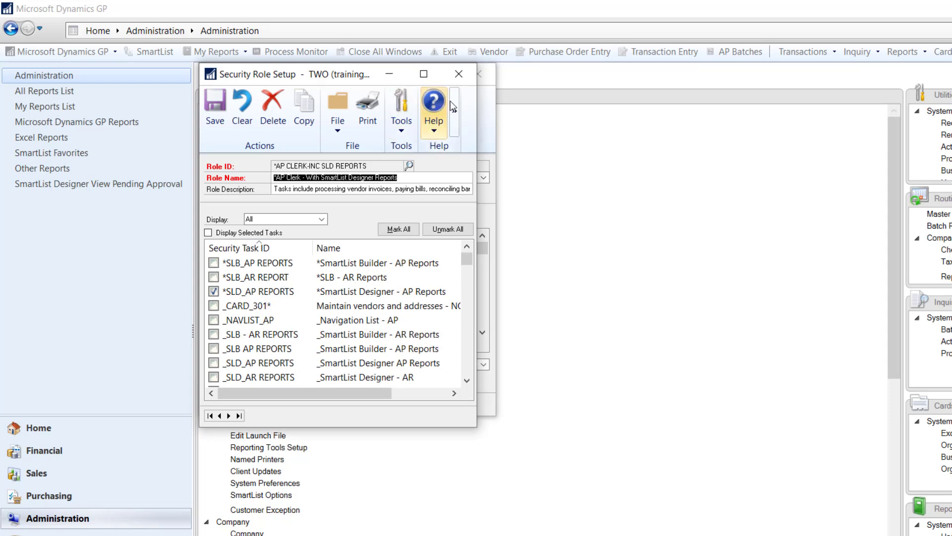
click(459, 74)
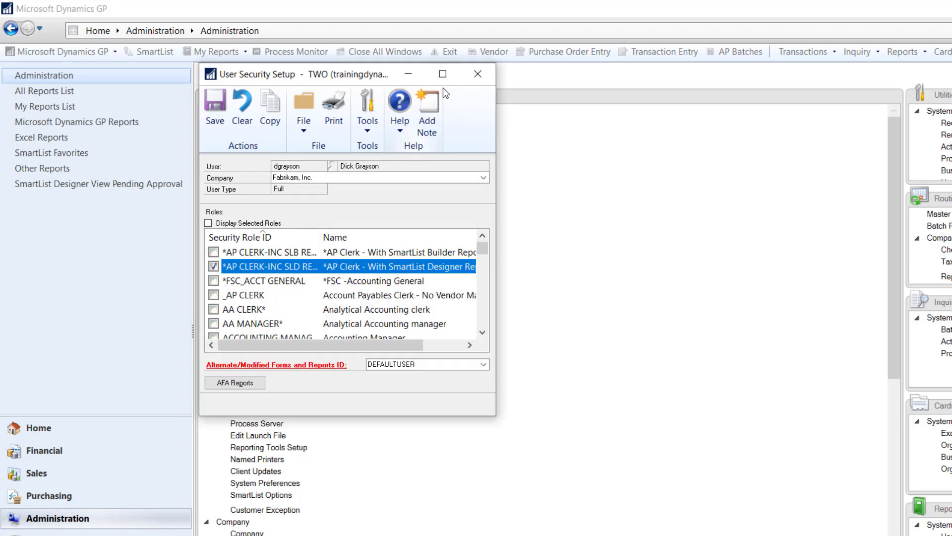
- Assign the *AP CLERK-INC SLB REPORTS role to the user and remove the *SLB_AR REPORT task from that role
click(214, 266)
click(255, 253)
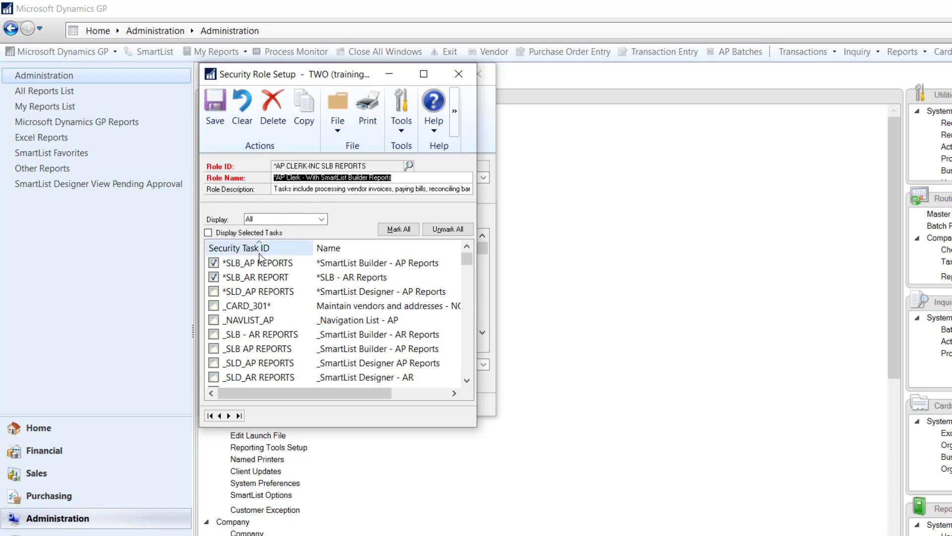
click(279, 250)
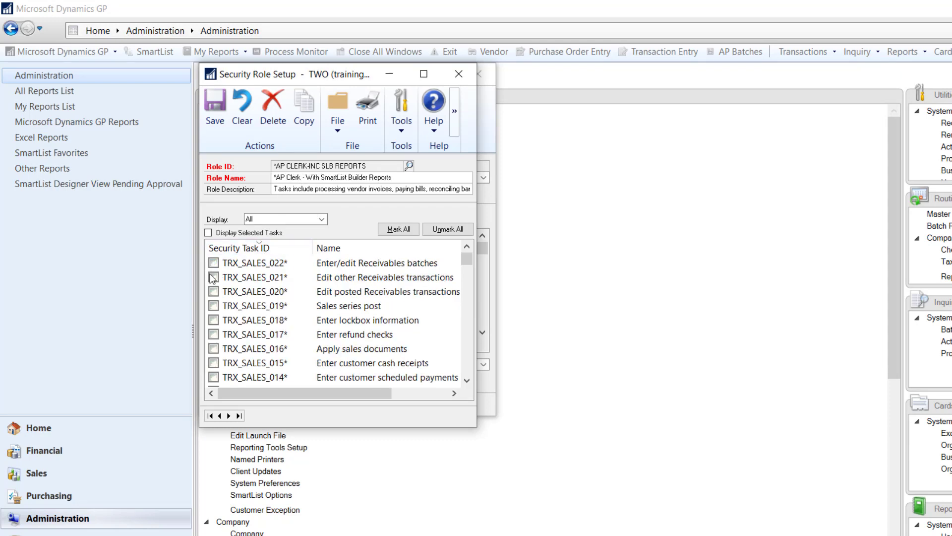
click(279, 252)
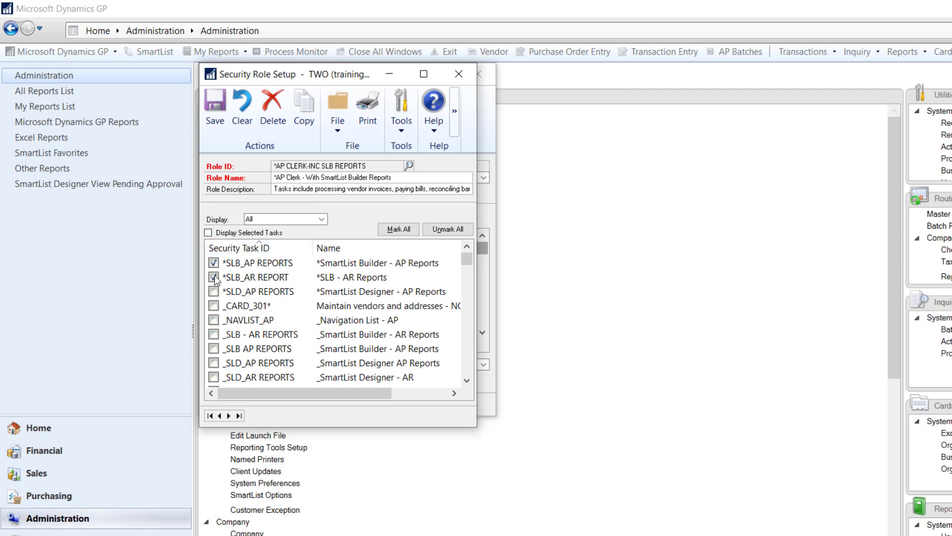
click(213, 278)
- Print the setup report of the *SLB_AP REPORTS task to the screen to review its security operations, and close the task setup
double_click(246, 265)
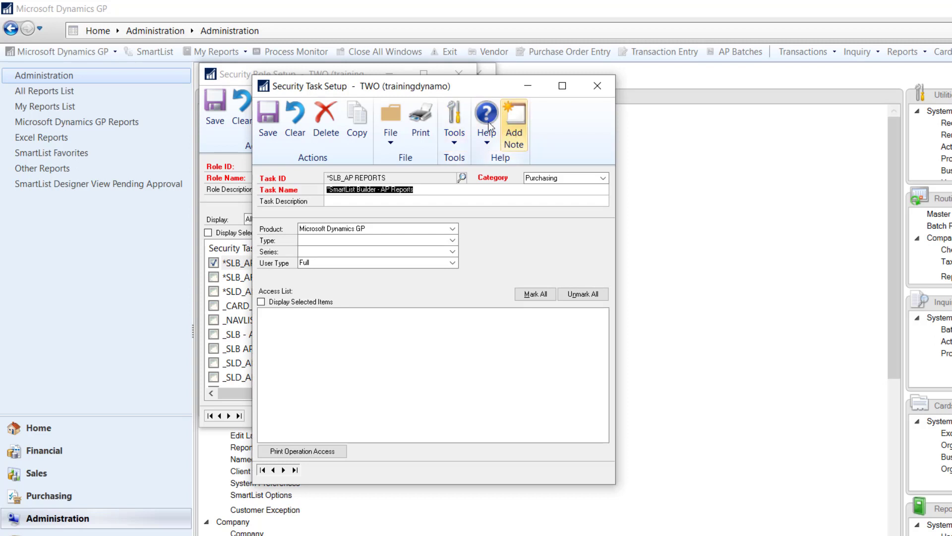
click(417, 119)
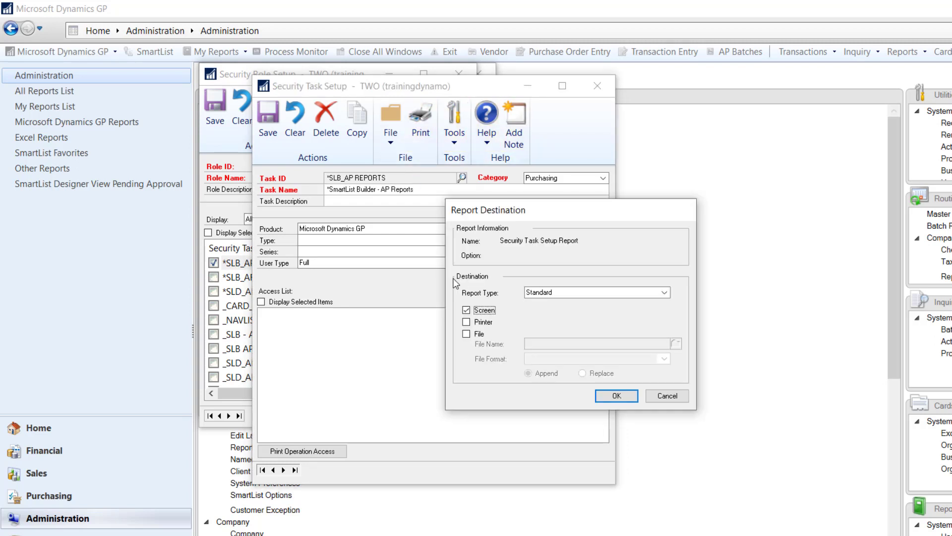
click(630, 396)
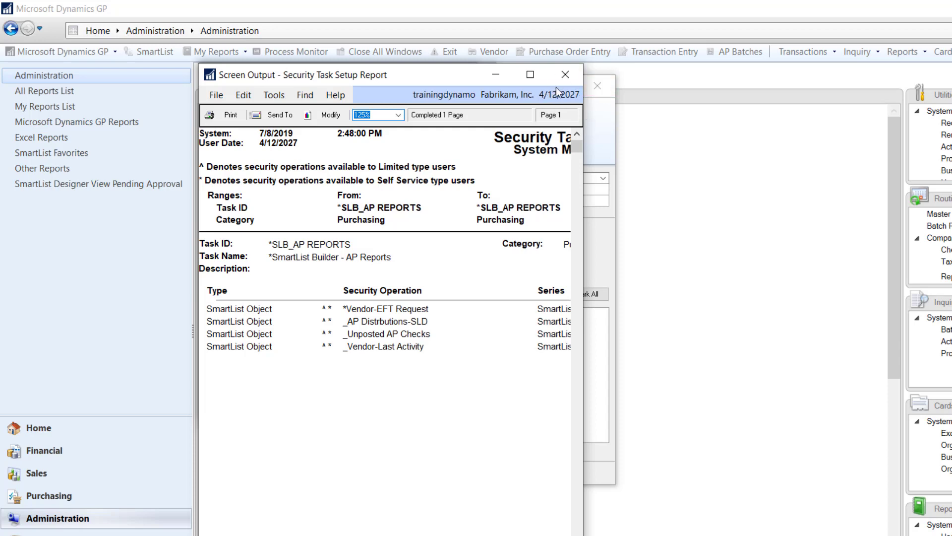
click(564, 70)
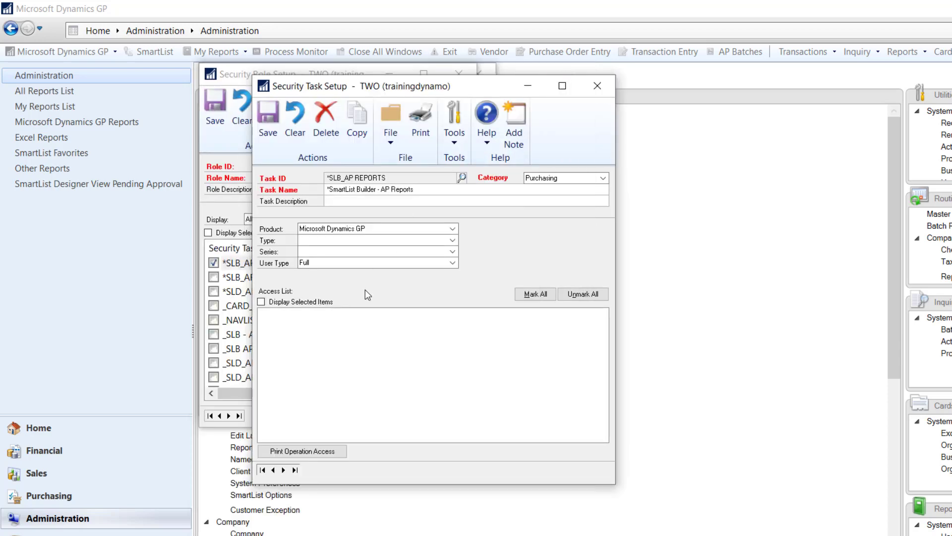
click(607, 82)
- Close the *AP CLERK-INC SLB REPORTS role and the user's security setup, saving the changes to both
click(449, 76)
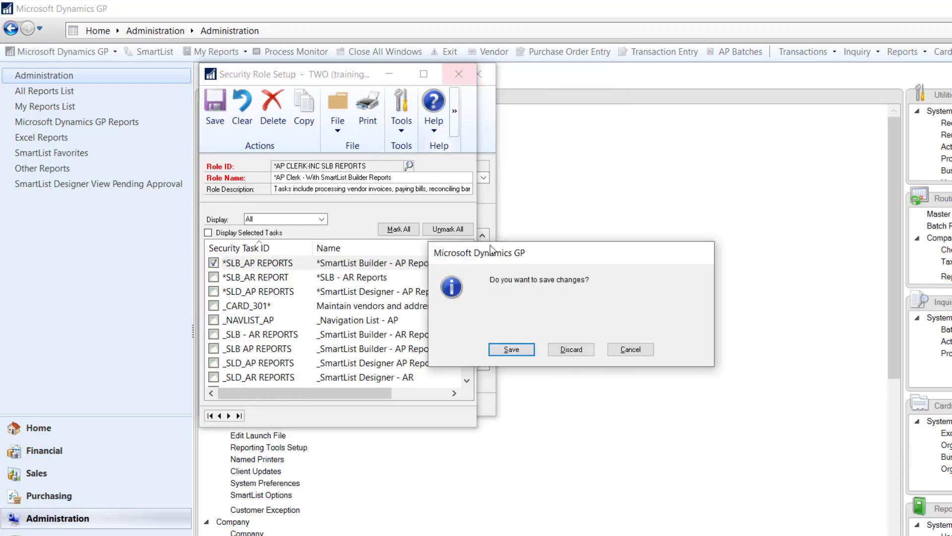
click(516, 353)
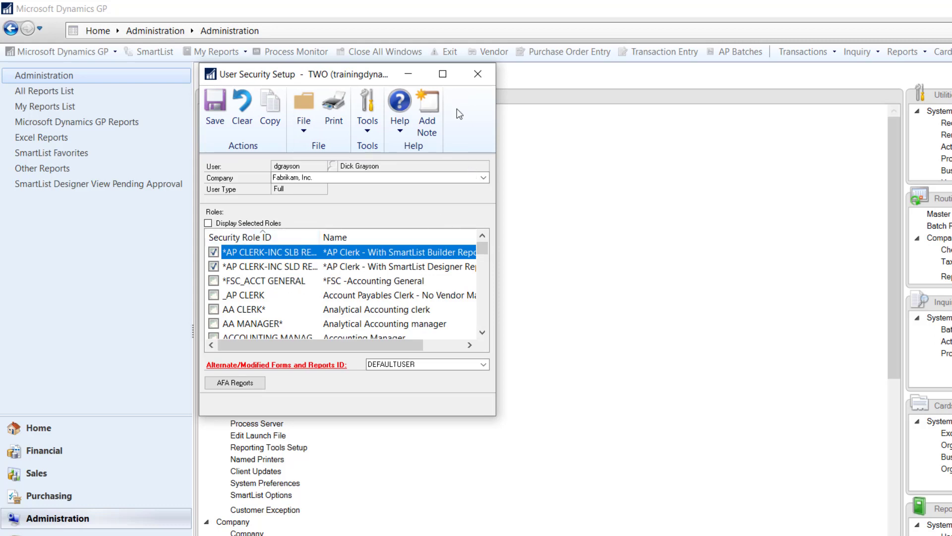
click(483, 75)
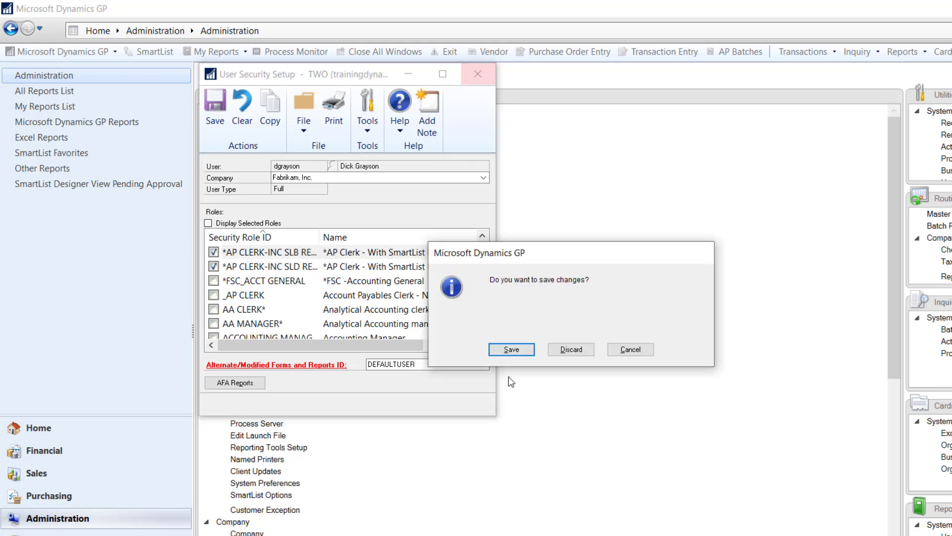
click(526, 345)
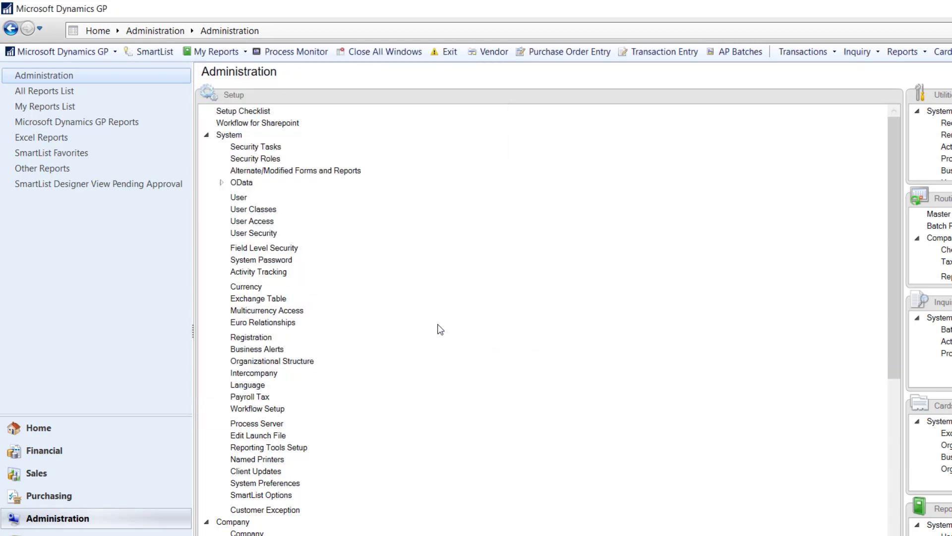
click(262, 148)
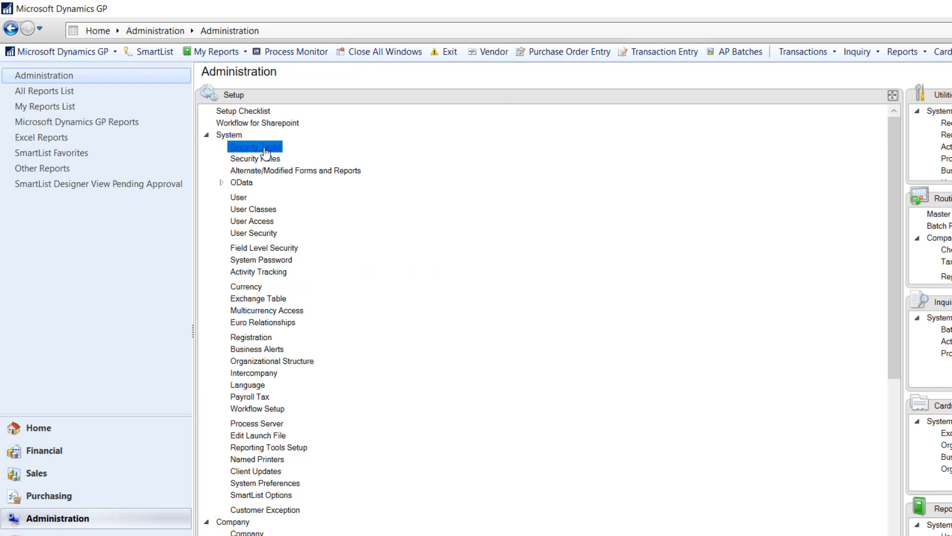
click(263, 149)
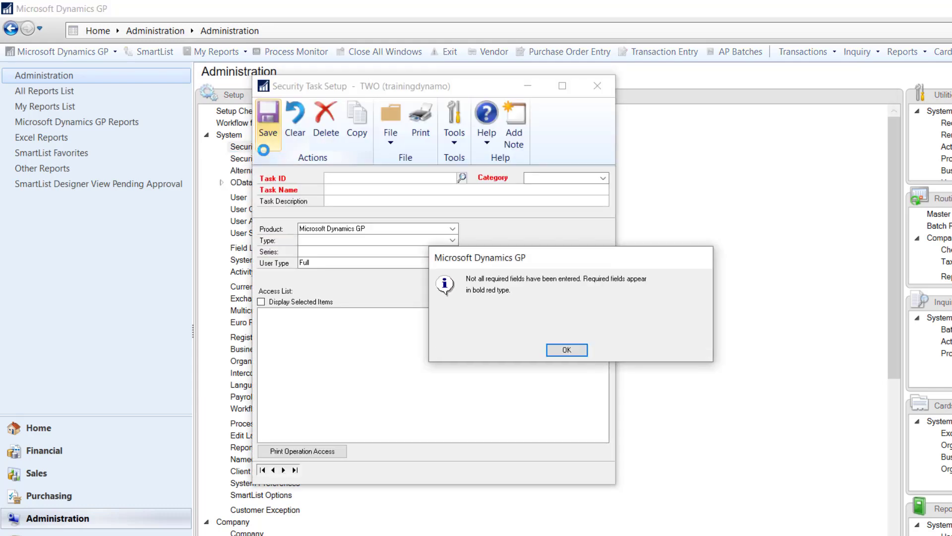
click(566, 352)
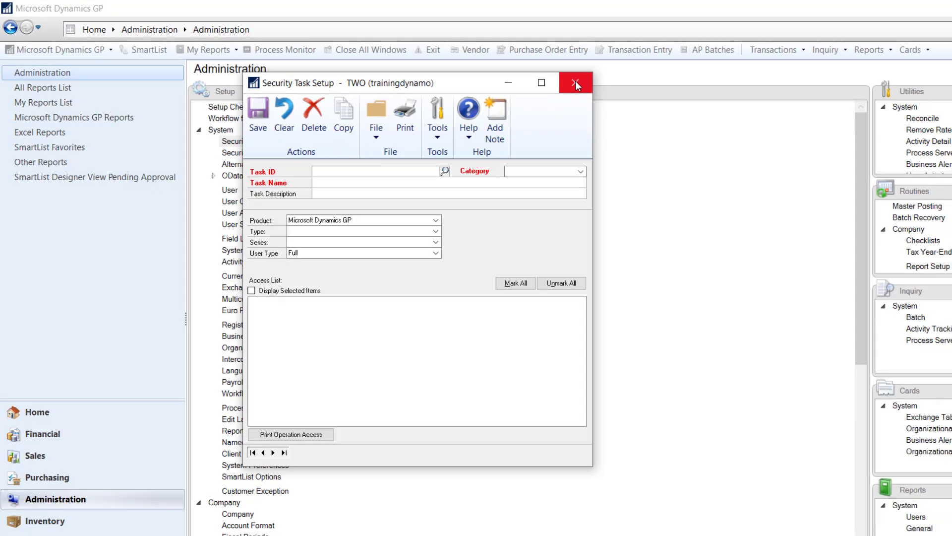
click(598, 85)
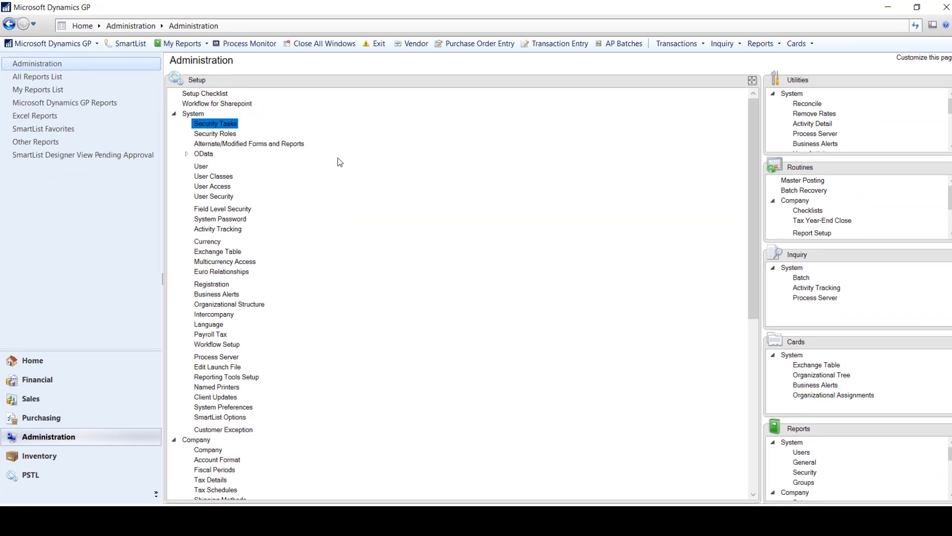